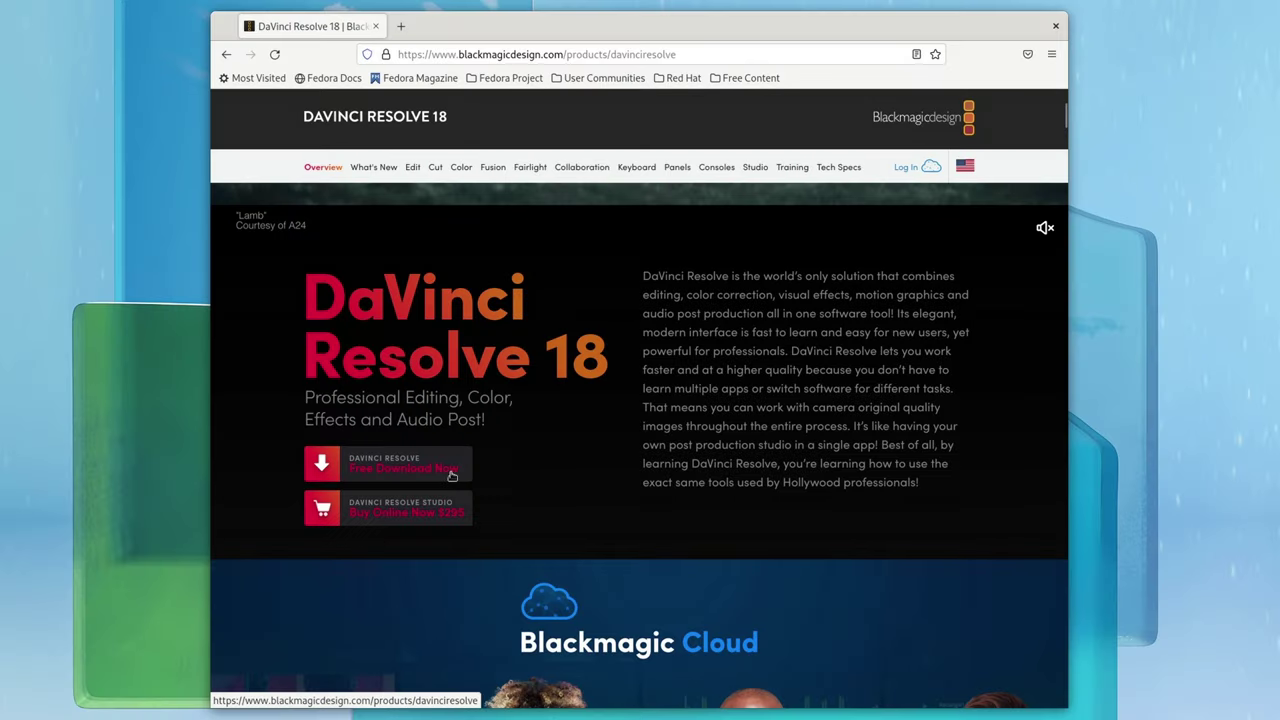
Choose the free DaVinci Resolve 18 download for Linux.
click(451, 476)
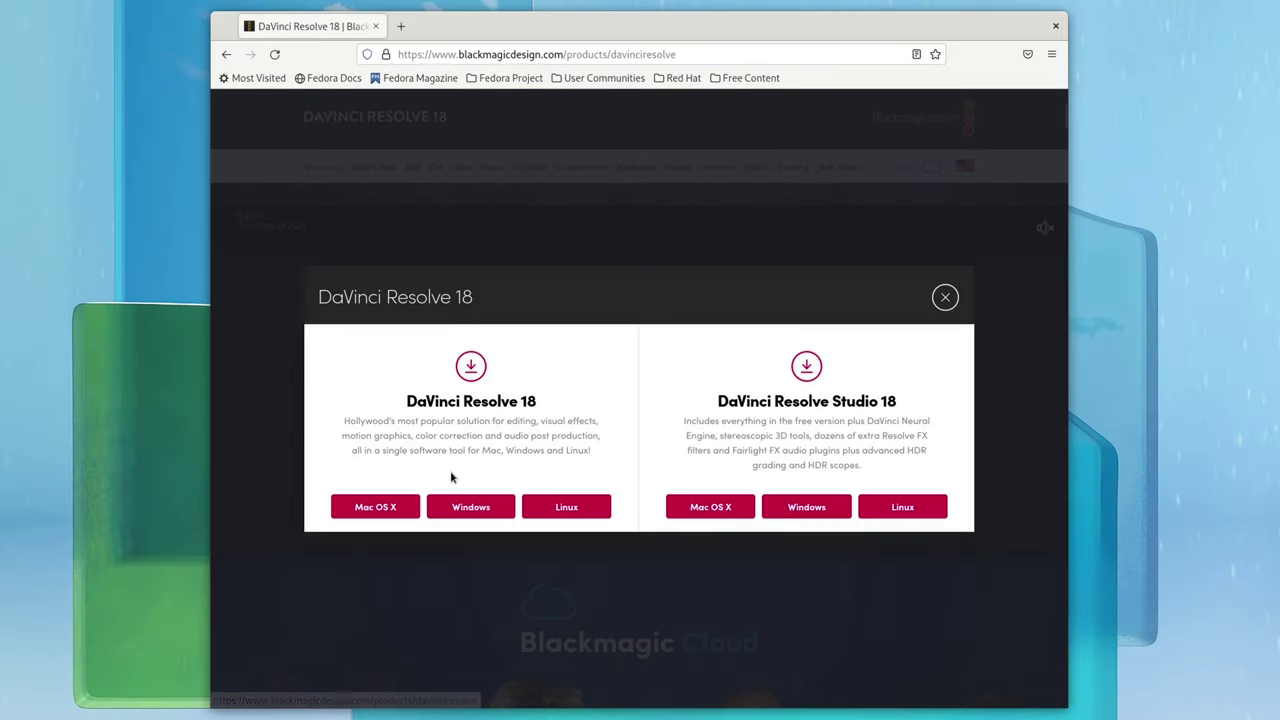
click(566, 507)
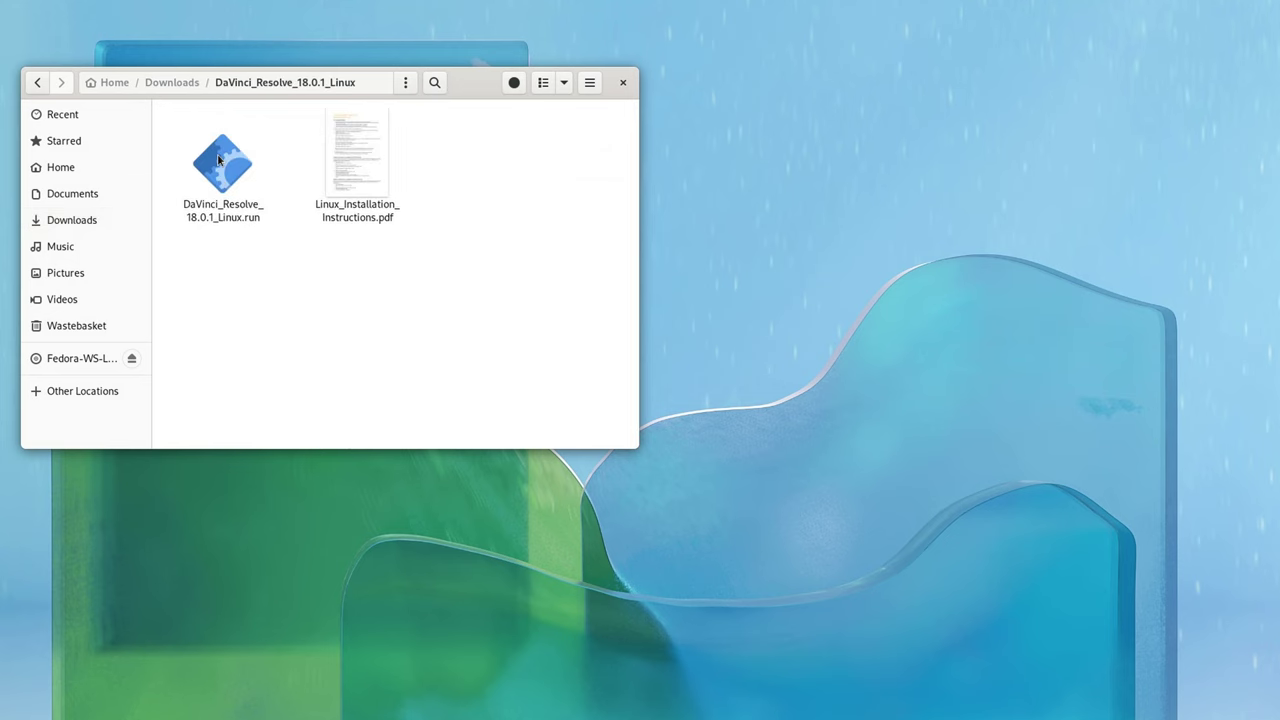
double_click(220, 160)
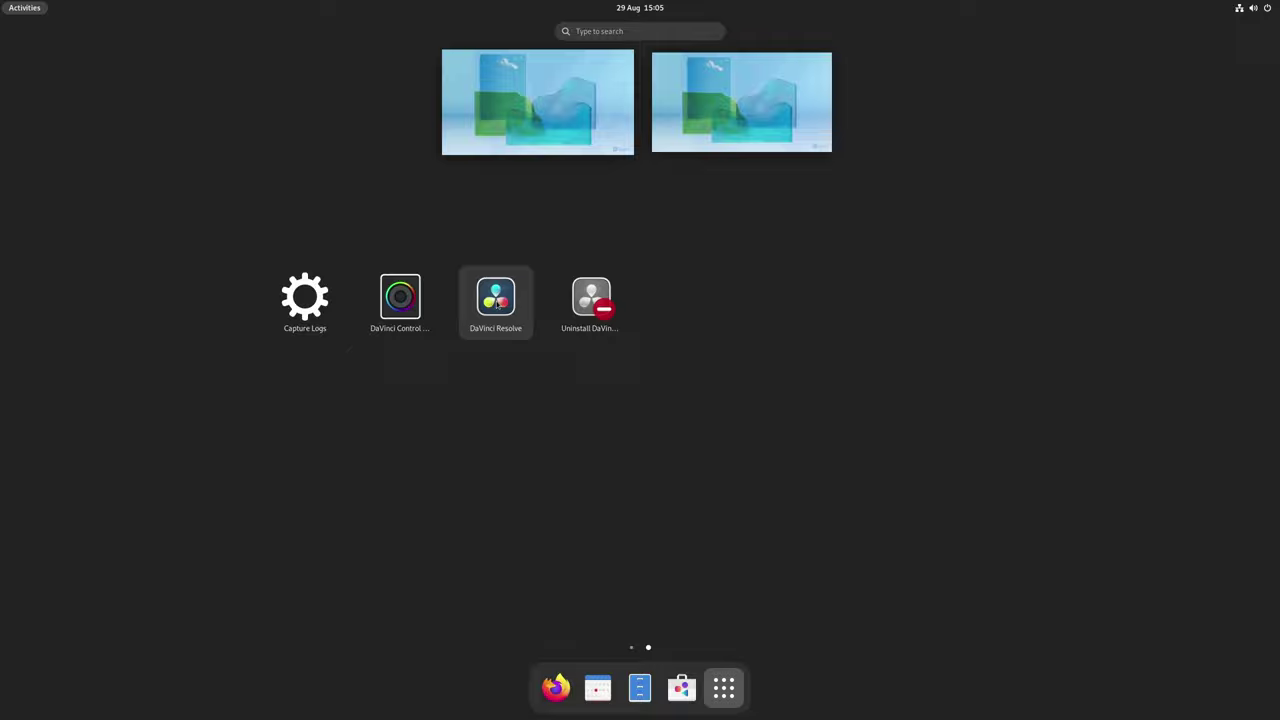
Launch DaVinci Resolve from the GNOME app grid.
click(496, 300)
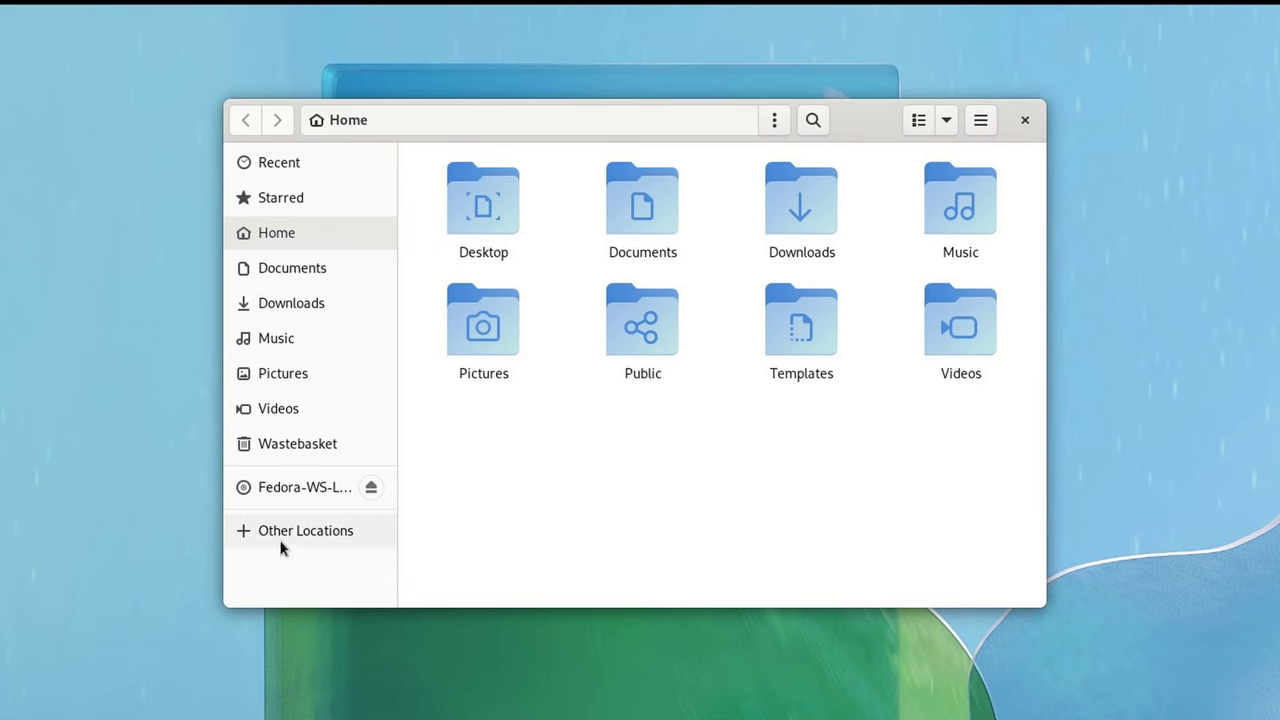
Open a terminal in /opt/resolve/bin via Other Locations > Computer > opt > resolve > bin.
click(281, 540)
click(538, 198)
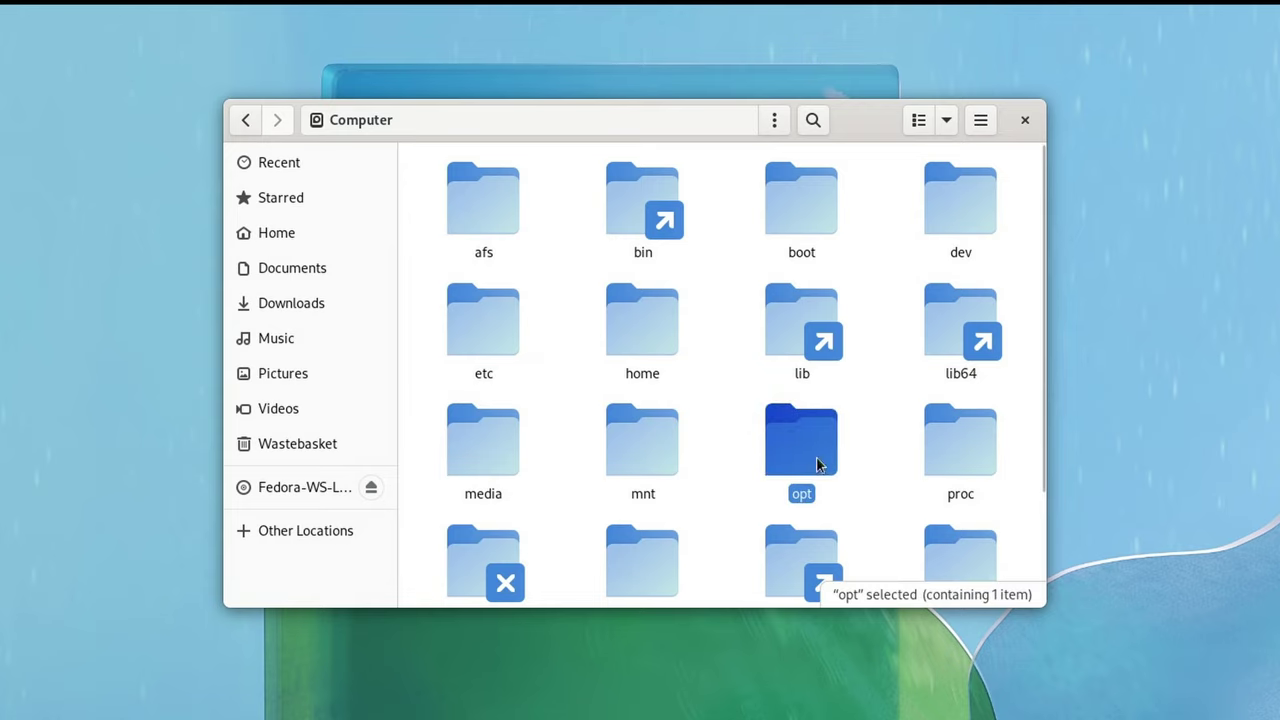
double_click(816, 463)
click(519, 212)
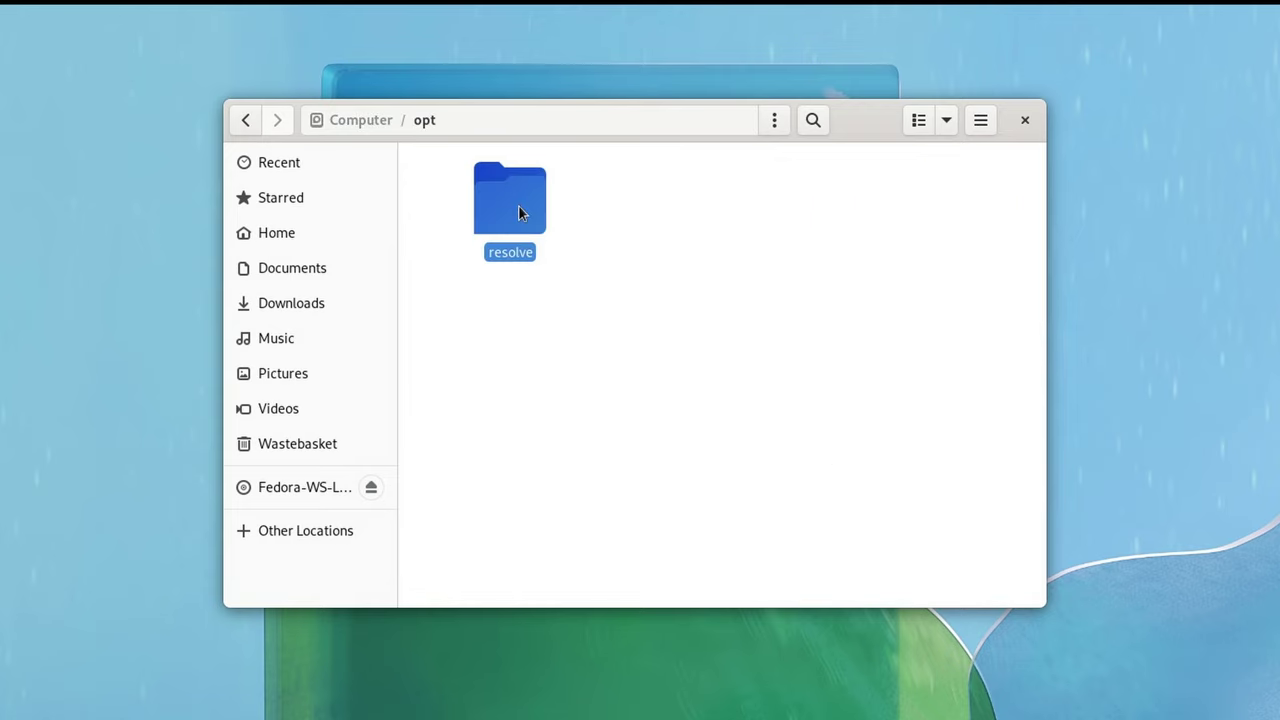
double_click(518, 210)
double_click(497, 208)
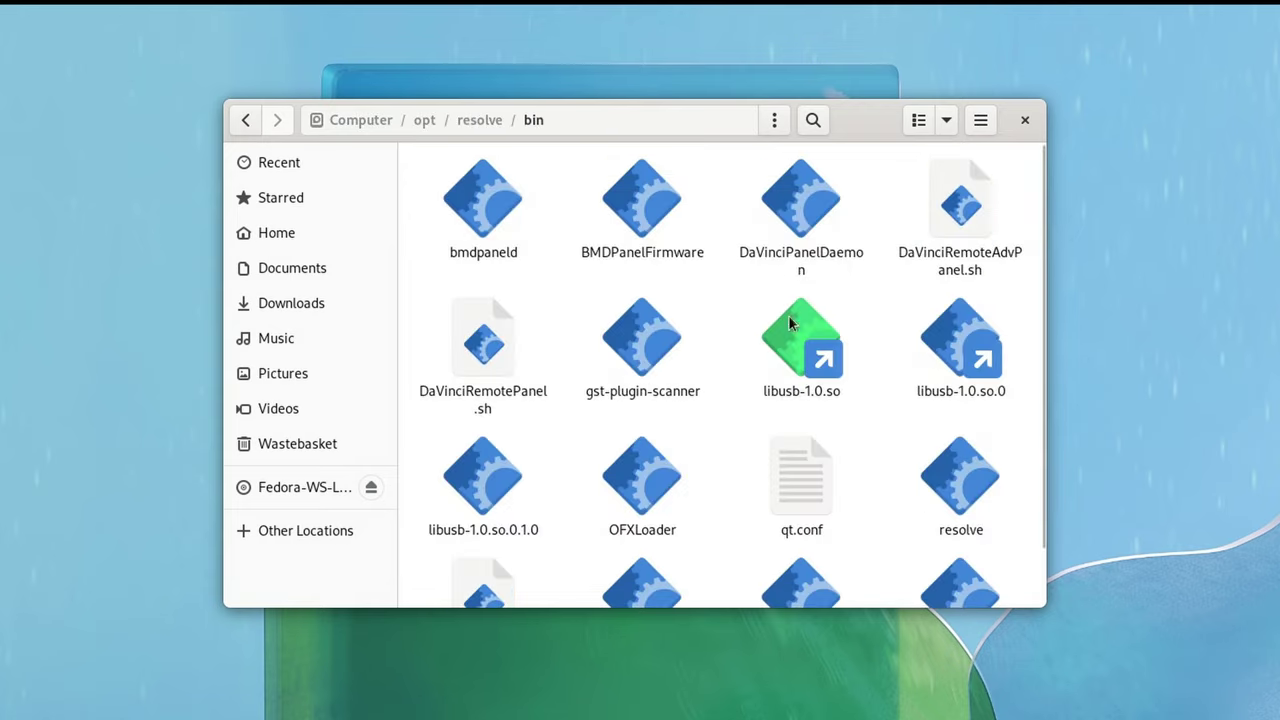
scroll(877, 373, down, 1)
right_click(881, 418)
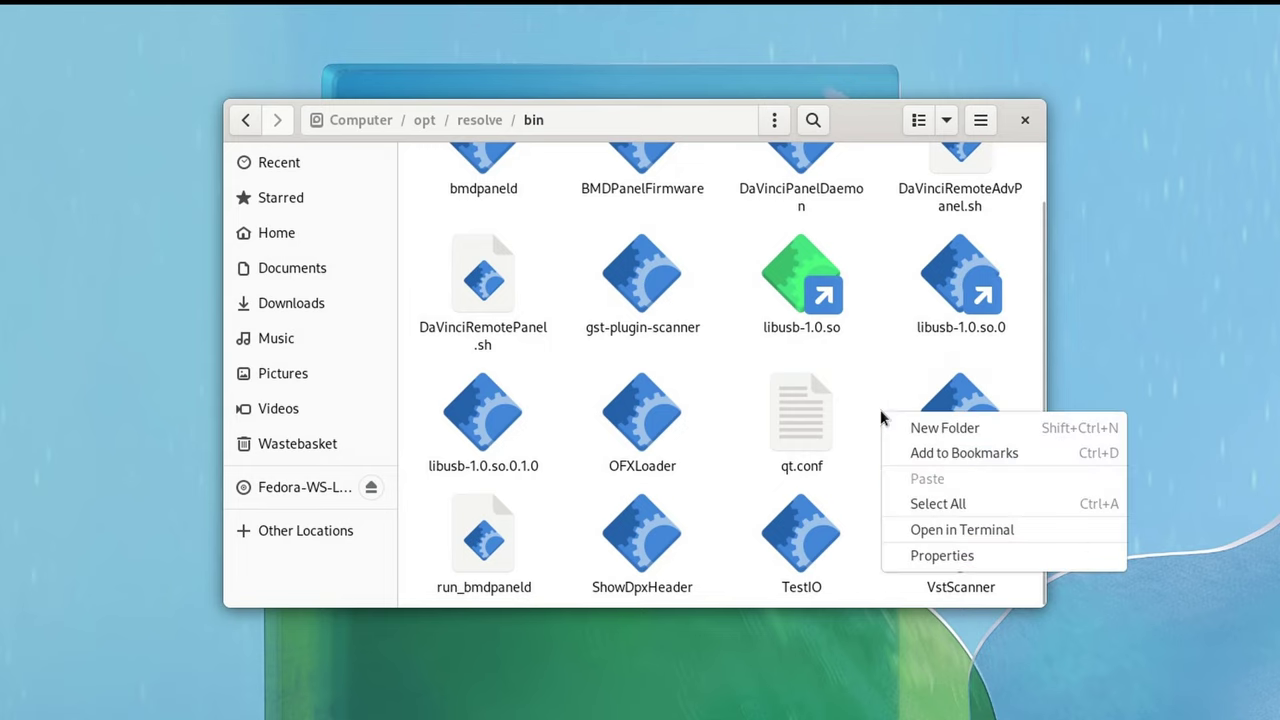
click(952, 530)
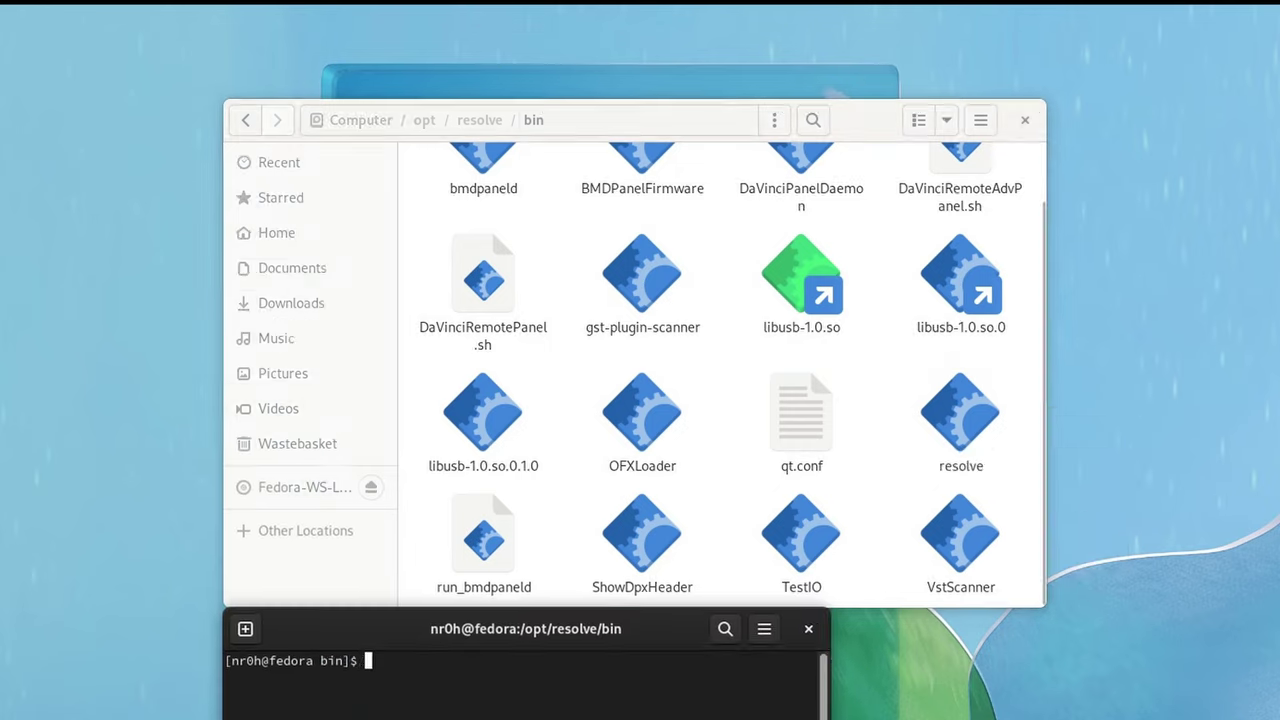
Enter ./ in the terminal to run a program from Resolve's bin folder.
text(./)
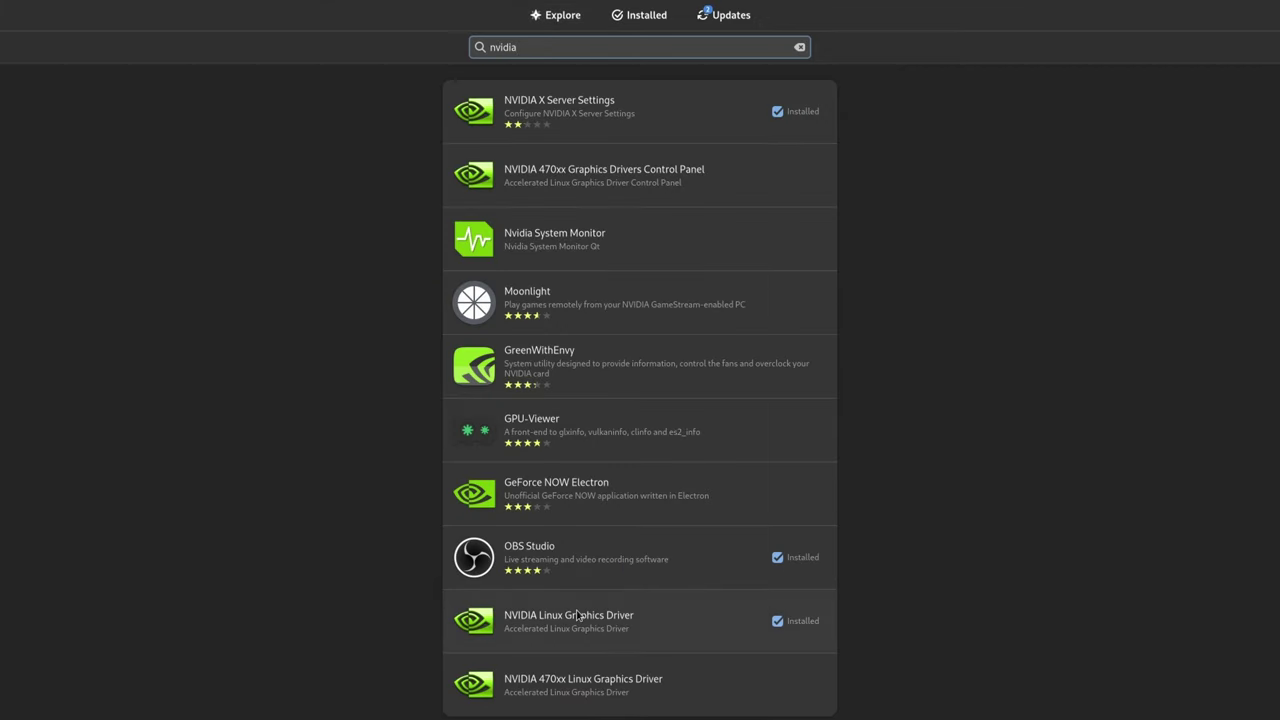
Open the NVIDIA Linux Graphics Driver entry from the nvidia search results.
click(577, 616)
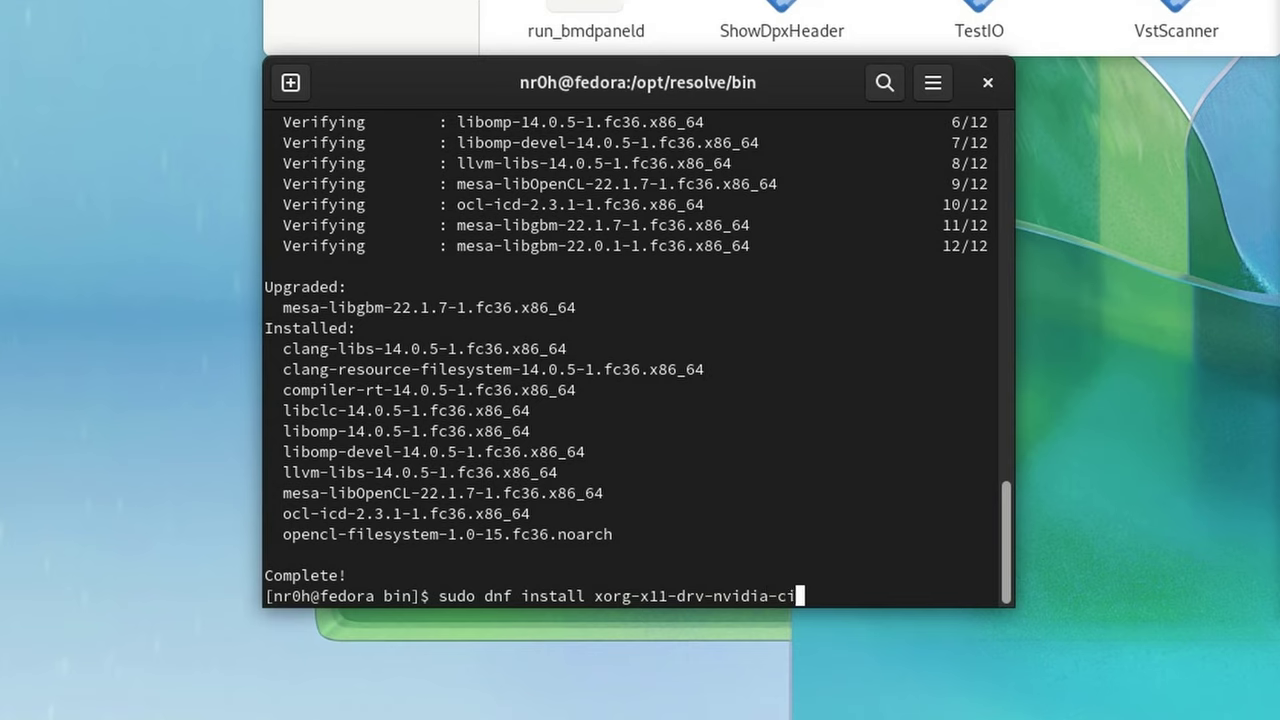
Finish and run sudo dnf install xorg-x11-drv-nvidia-cuda.
text(uda)
key(Return)
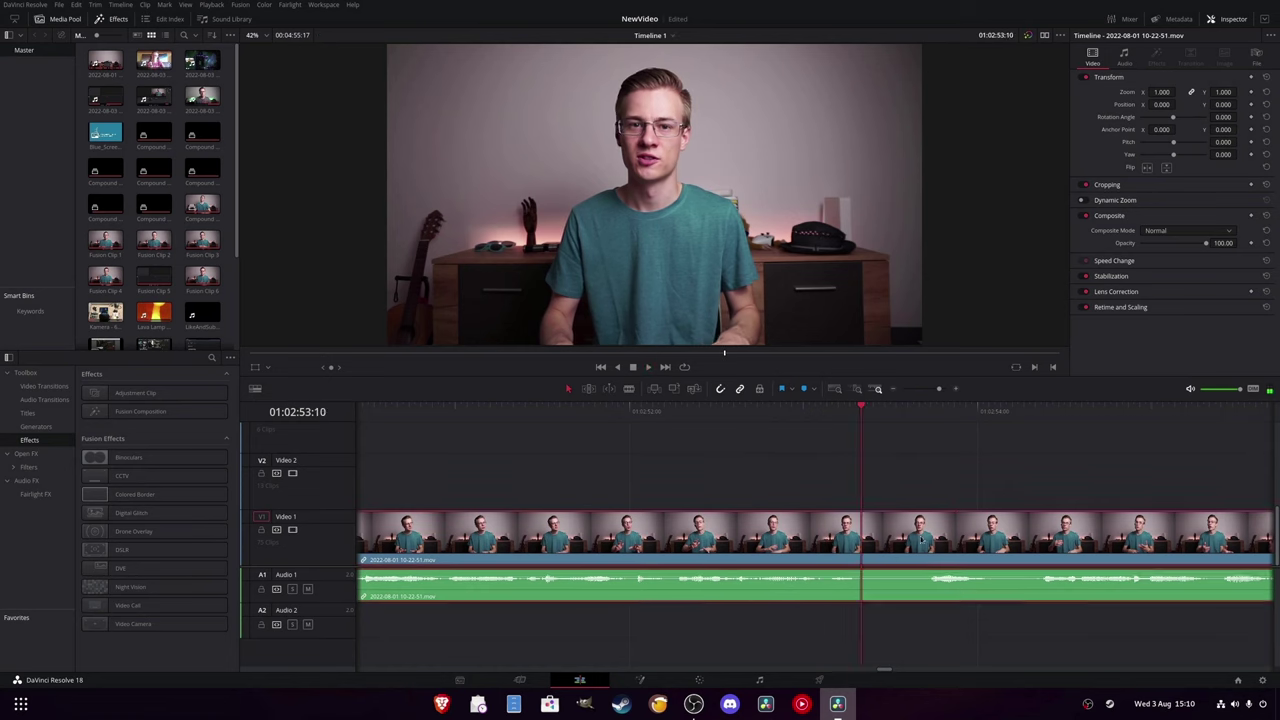
Split the talking-head clip at three playhead positions and delete the unwanted pieces.
key(ctrl+b)
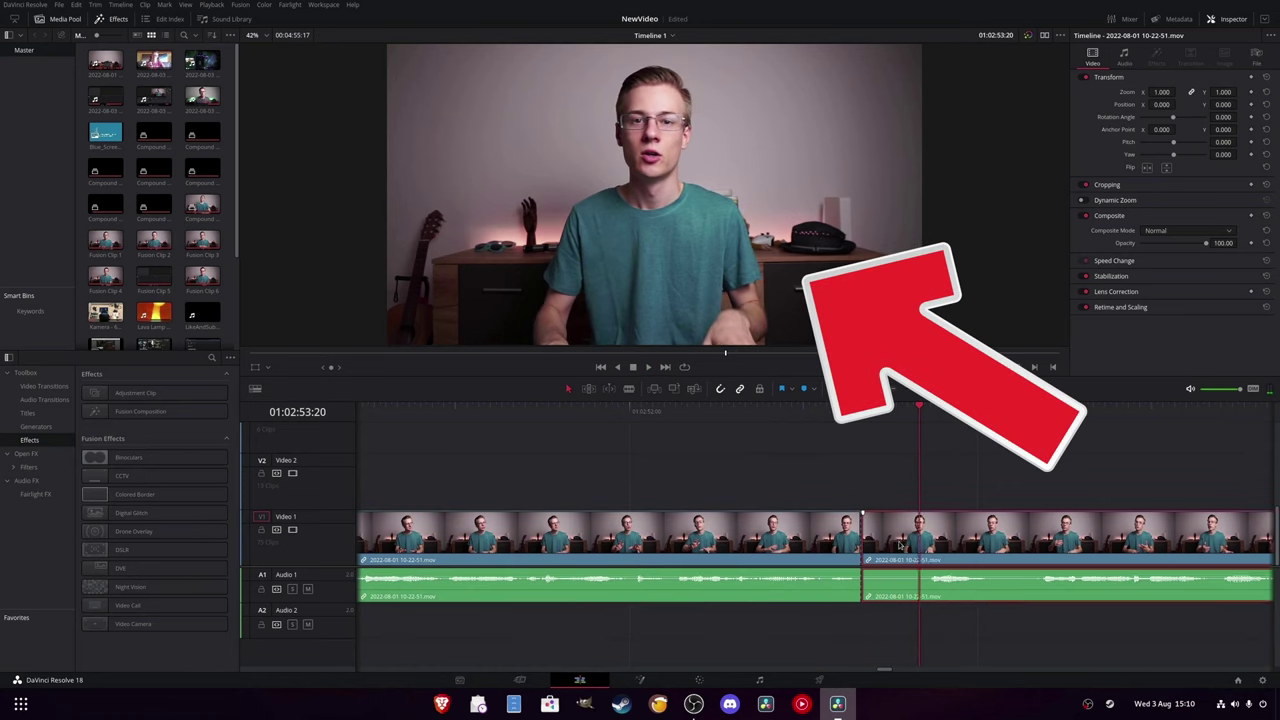
key(BackSpace)
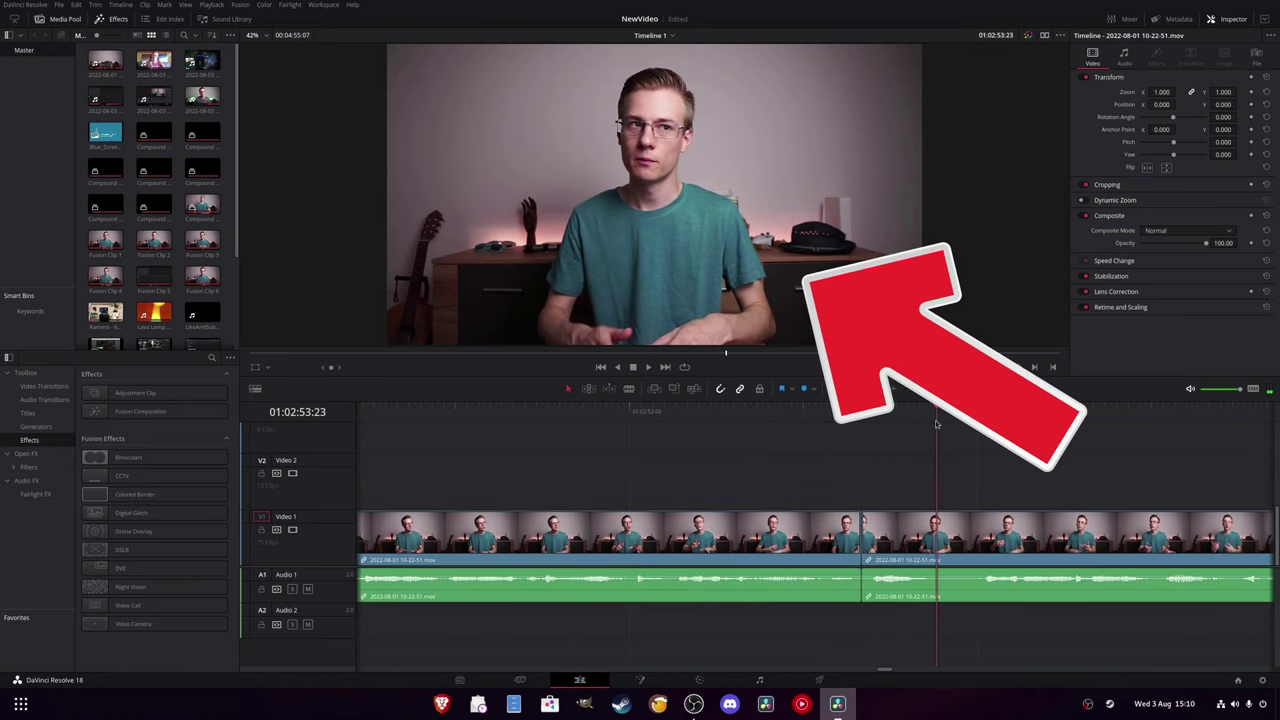
key(ctrl+b)
key(BackSpace)
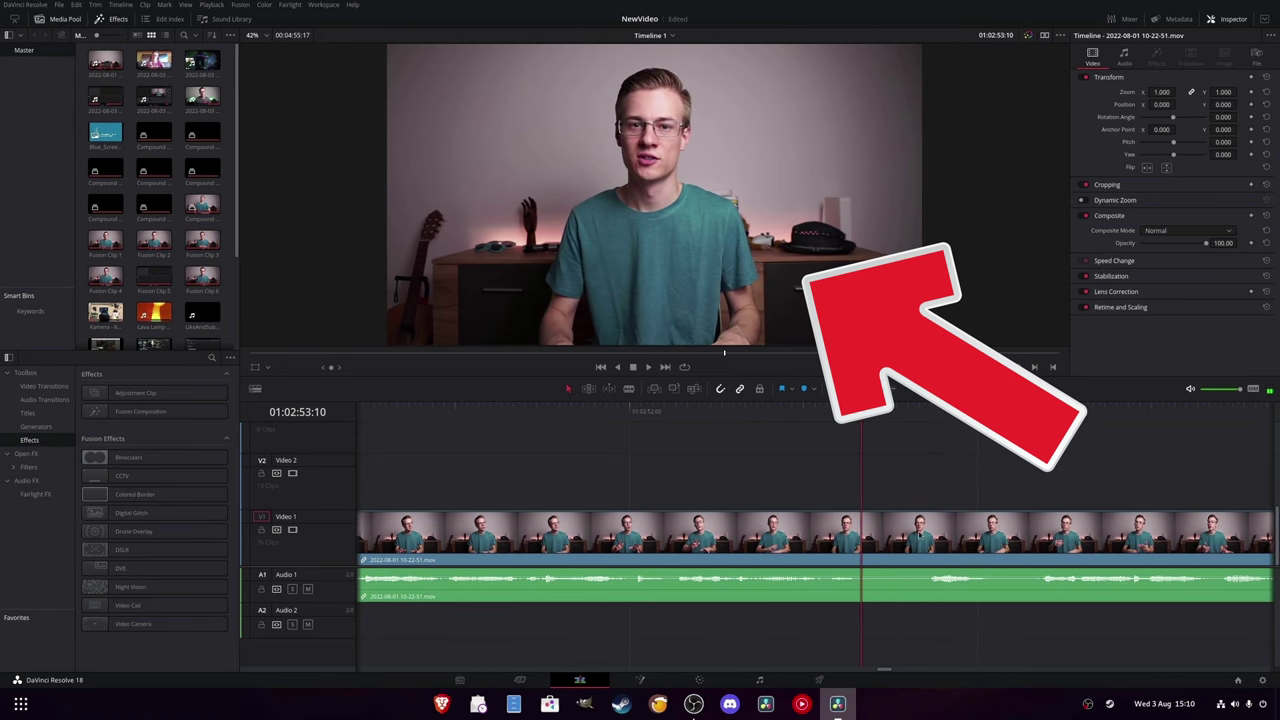
key(ctrl+b)
key(BackSpace)
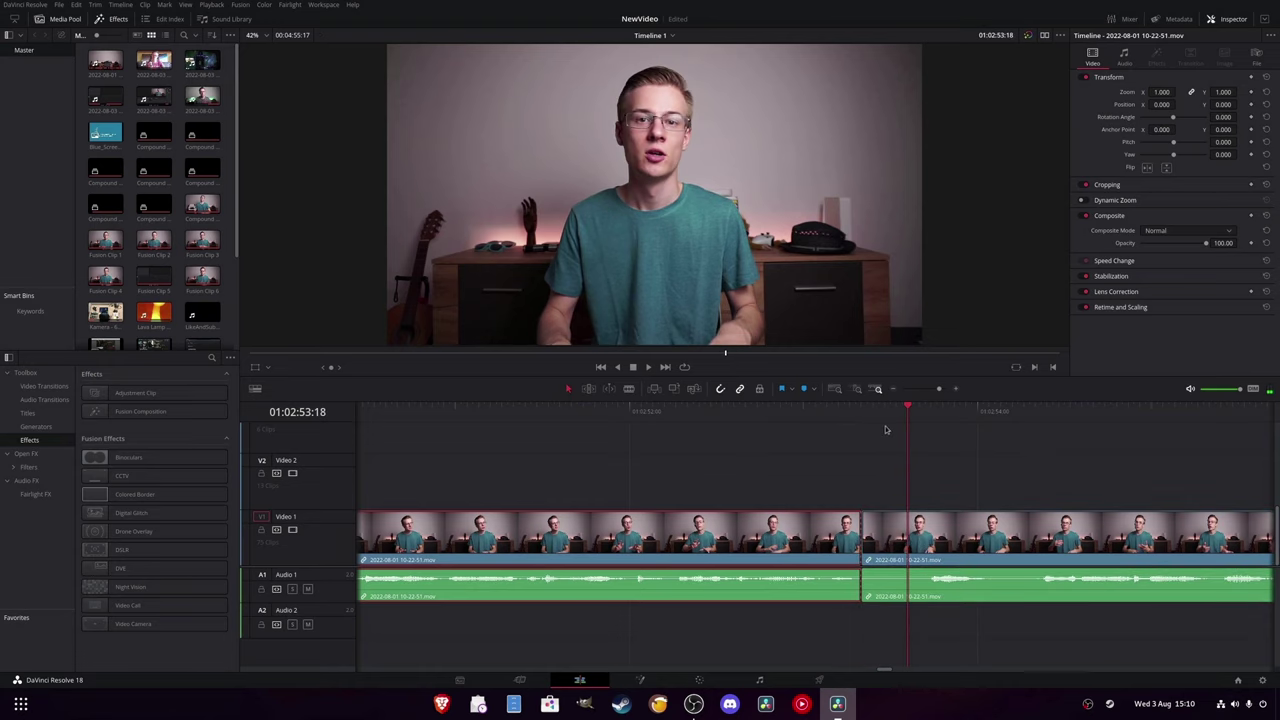
key(BackSpace)
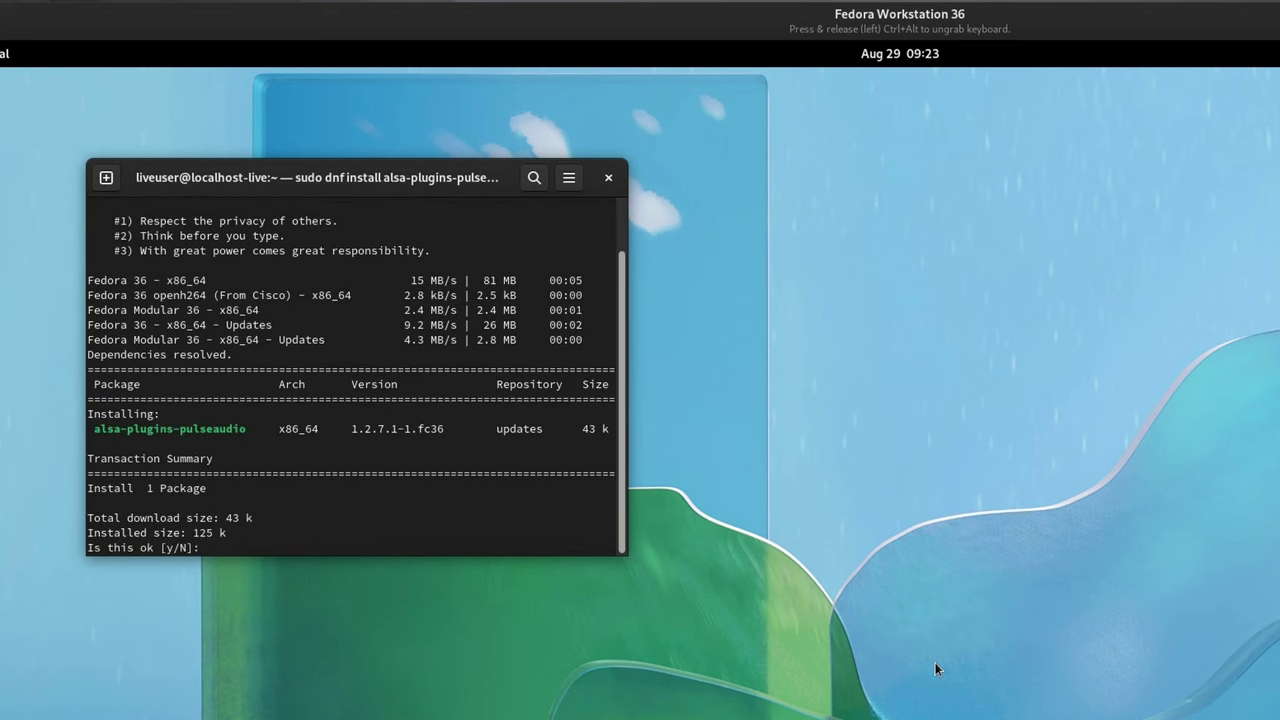
Confirm the alsa-plugins-pulseaudio install with y.
text(y)
key(Return)
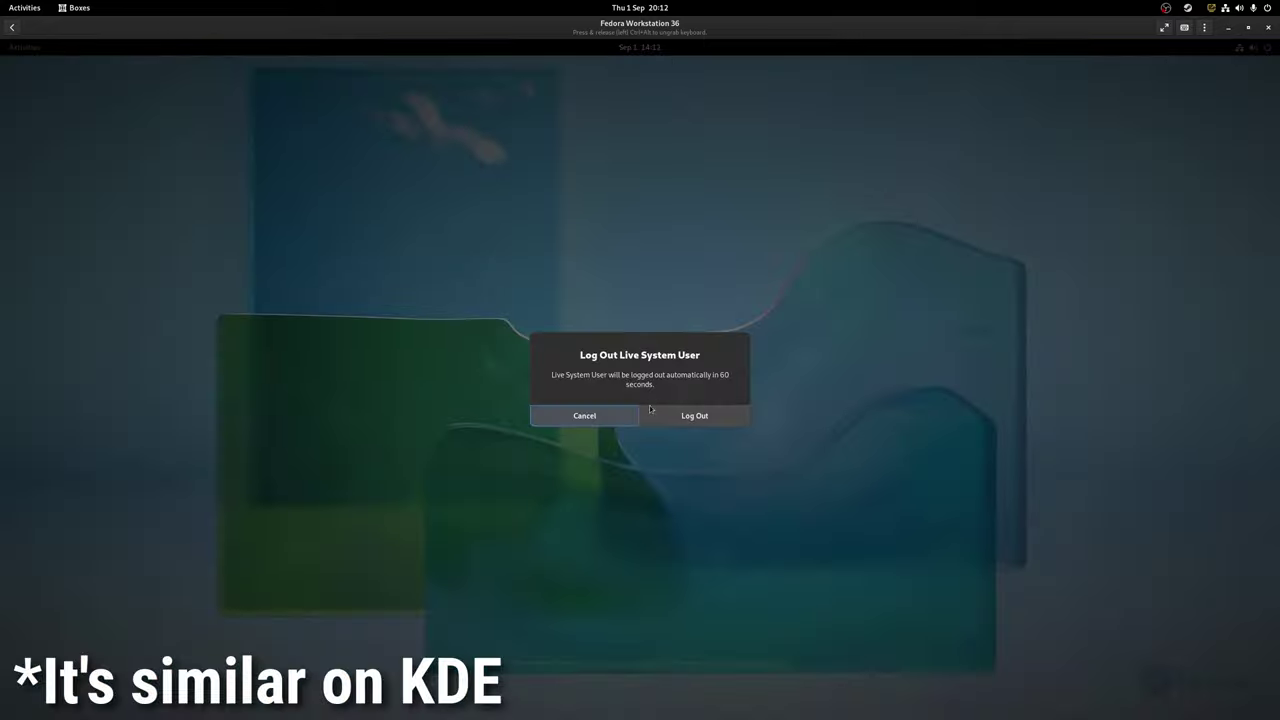
Log out of the Live System User session from the system menu.
click(655, 416)
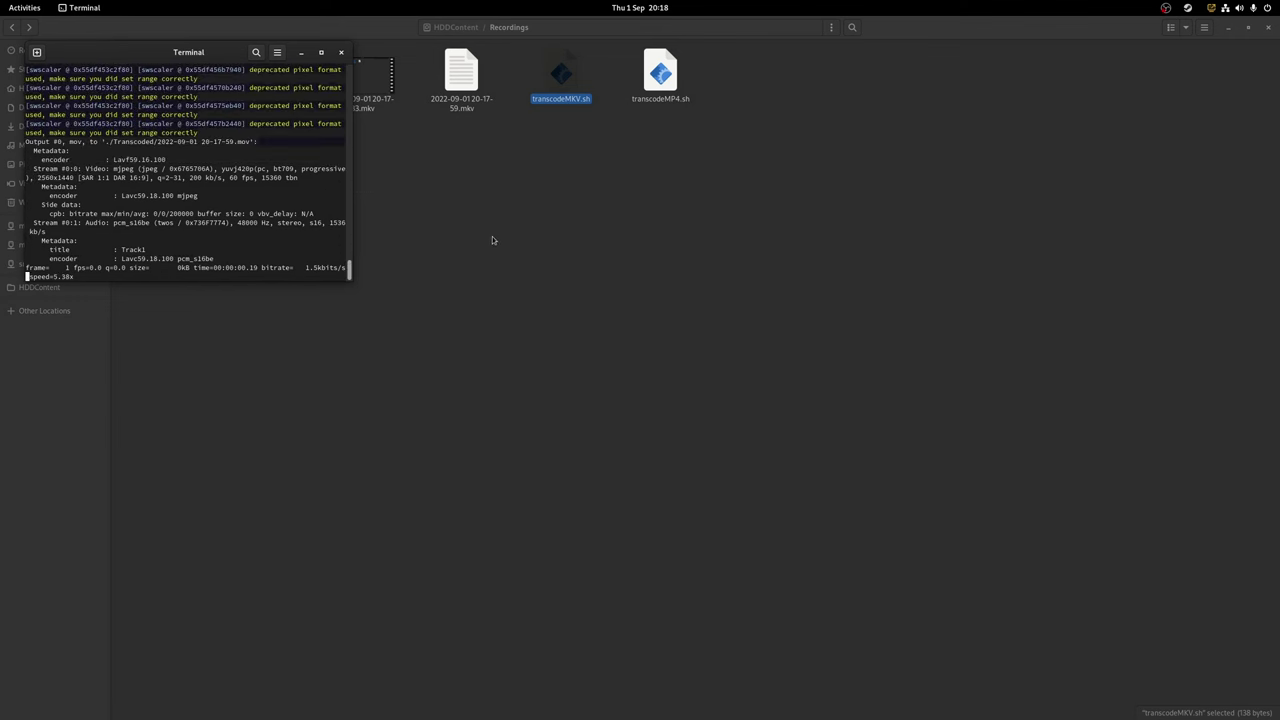
Open transcodeMKV.sh in Text Editor and center the window to show its ffmpeg command.
right_click(476, 81)
click(380, 134)
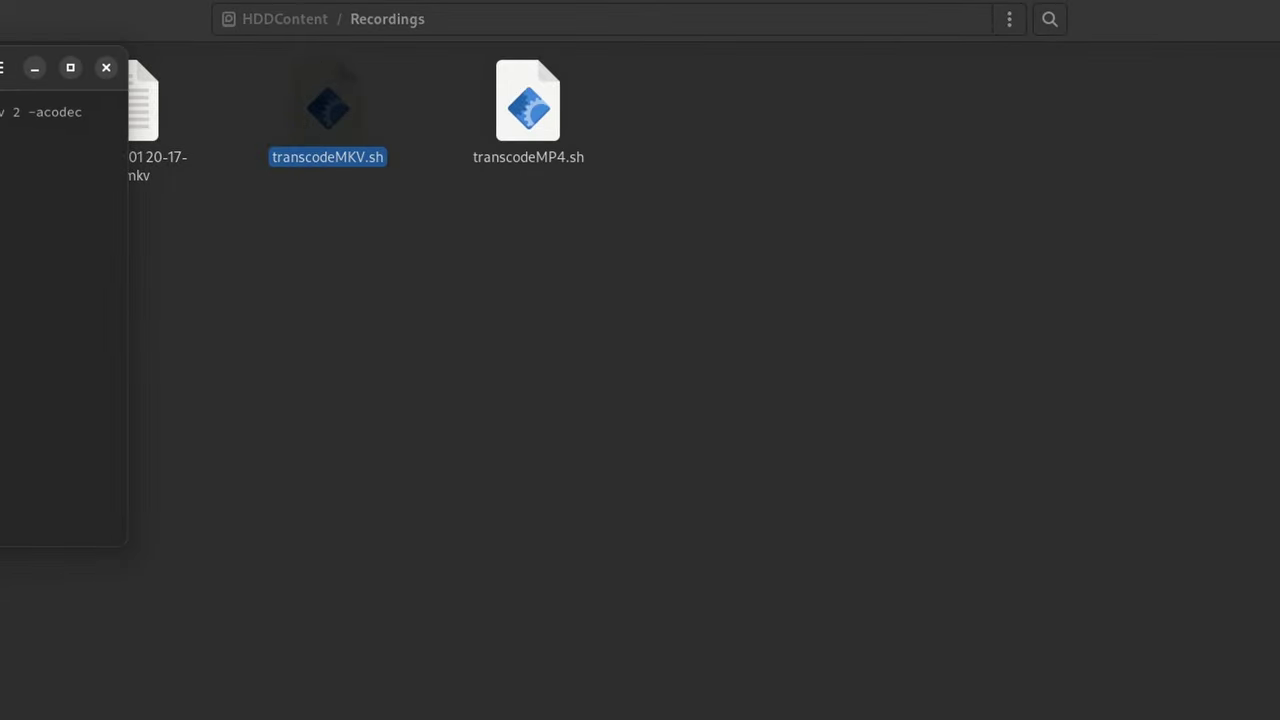
drag(17, 67, 749, 259)
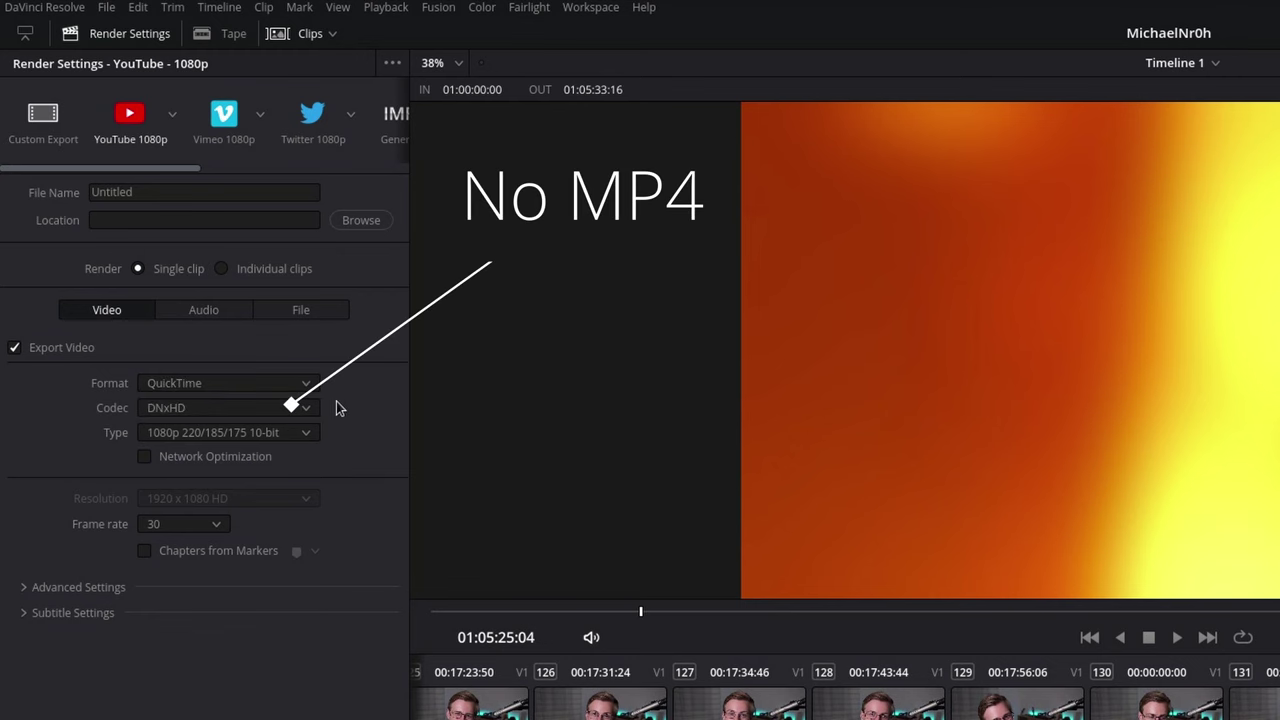
Browse the Deliver page's render codec list, then scroll the Test title's Text+ font list.
click(306, 408)
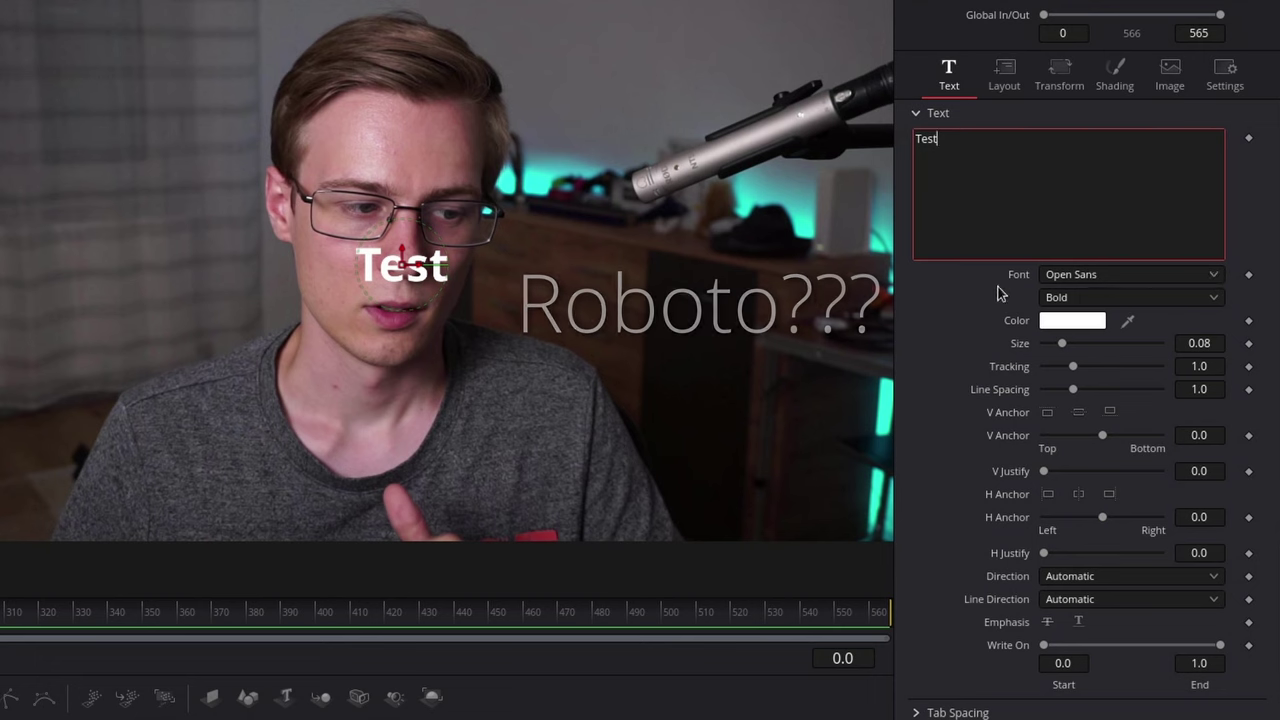
click(1066, 276)
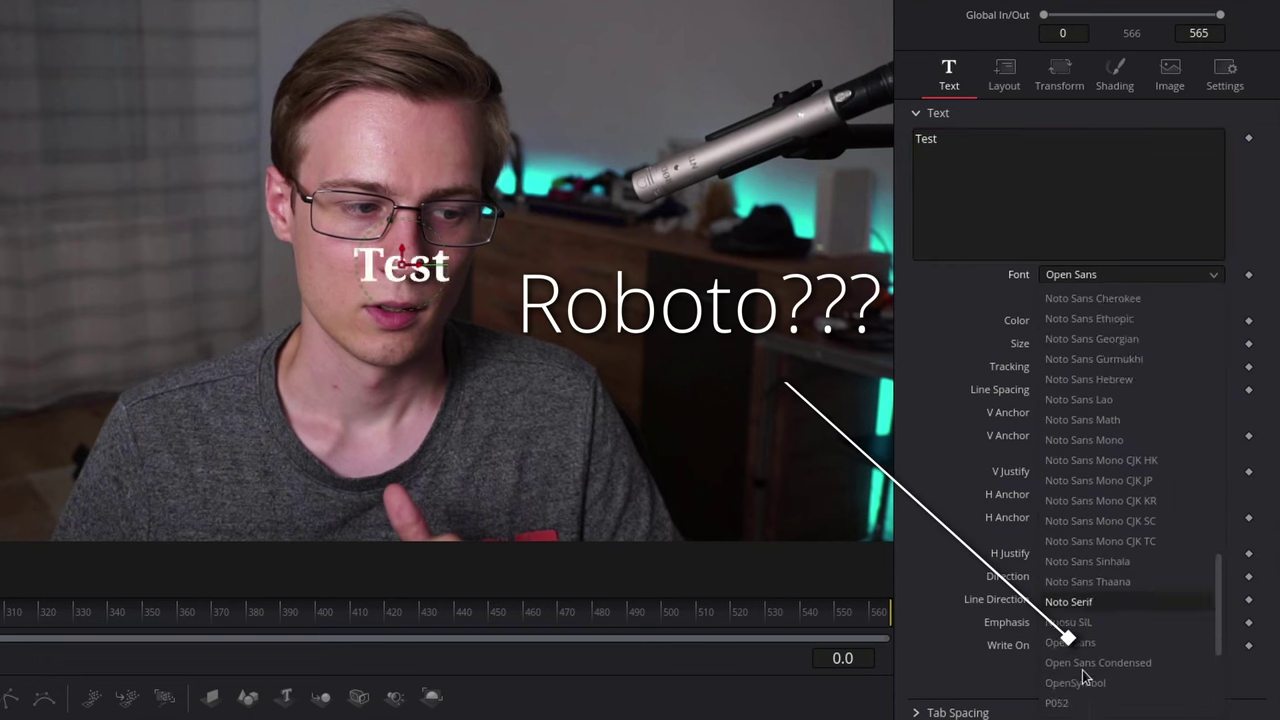
scroll(1086, 650, down, 3)
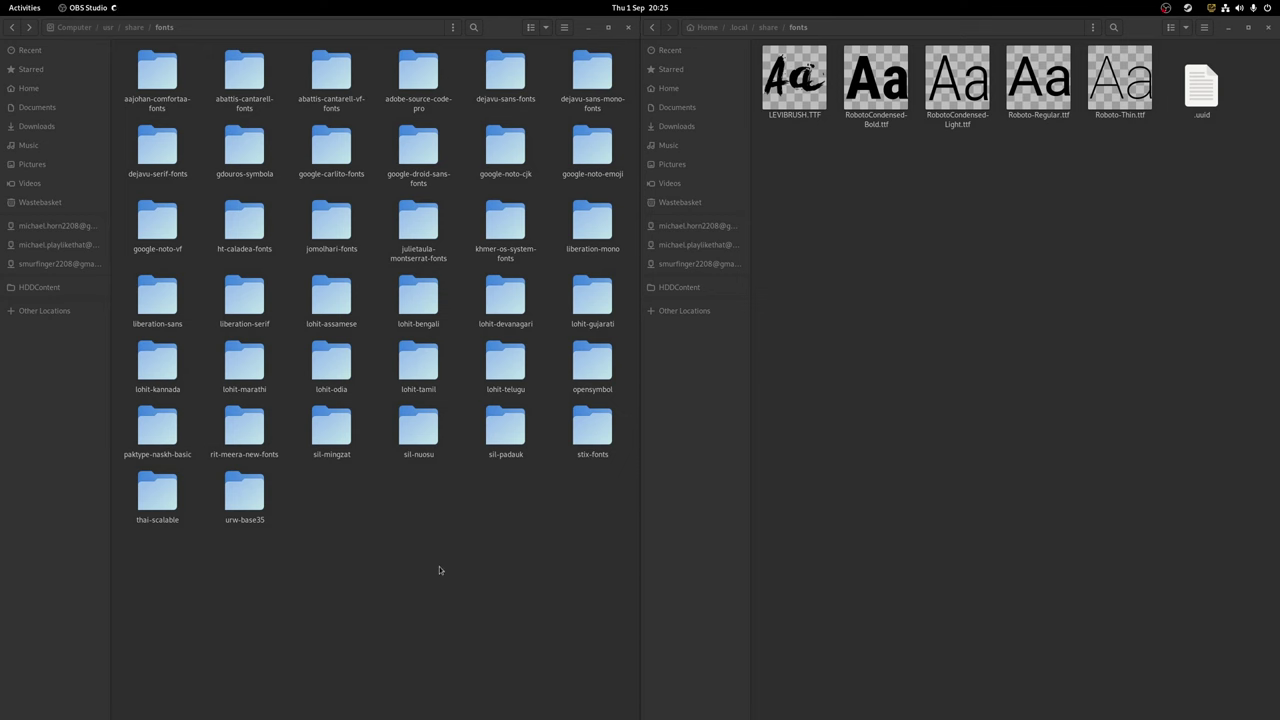
In /usr/share/fonts, select then clear the font folders, and start dragging RobotoCondensed-Bold.ttf across.
click(572, 550)
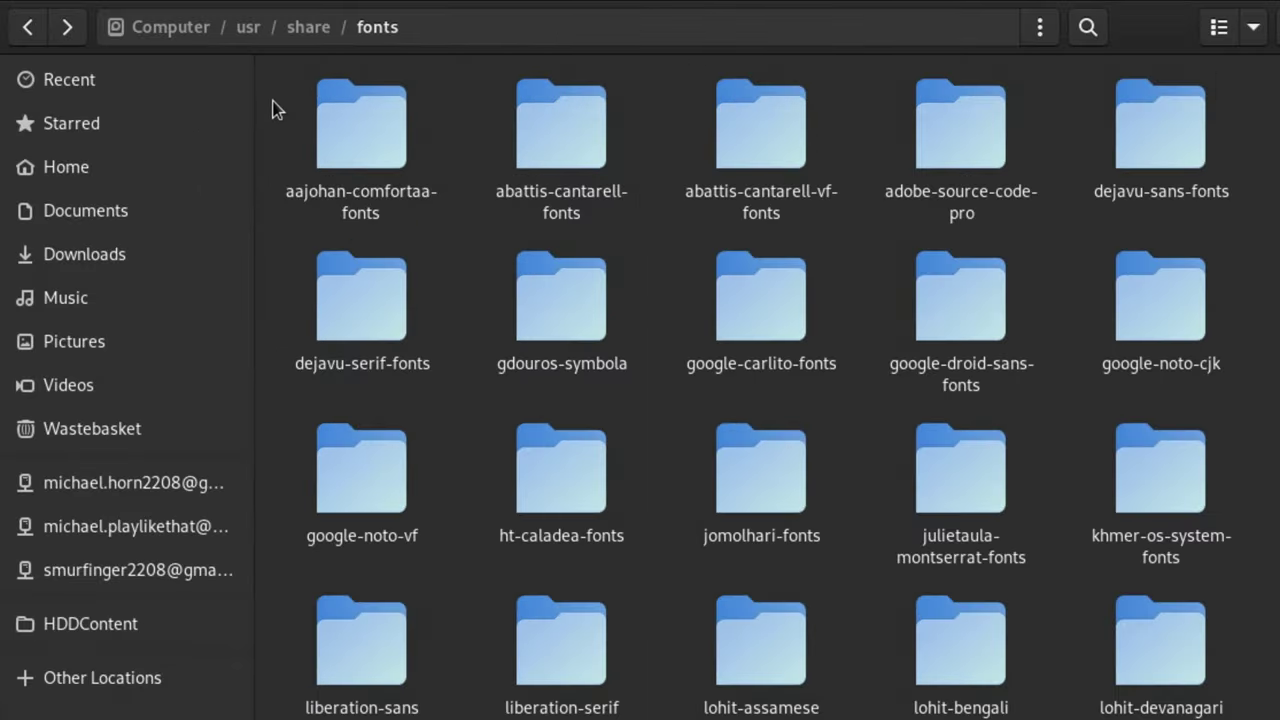
drag(272, 109, 1279, 719)
drag(588, 552, 591, 559)
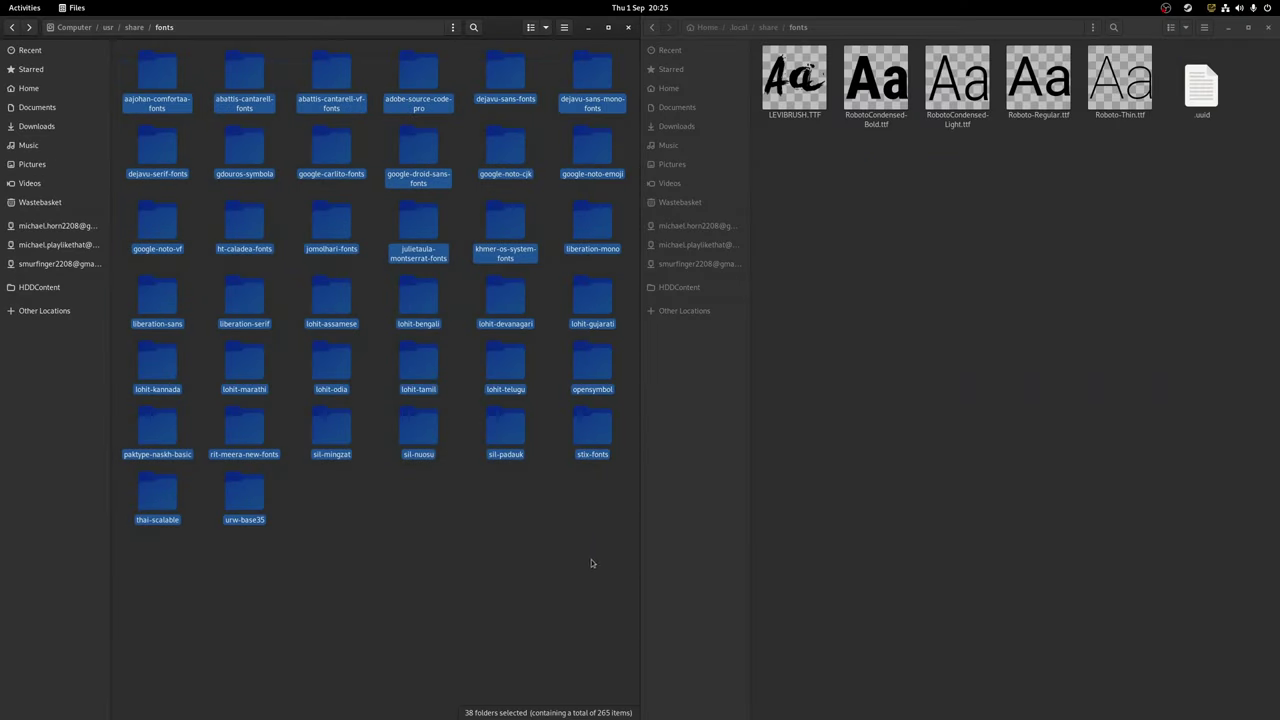
click(460, 551)
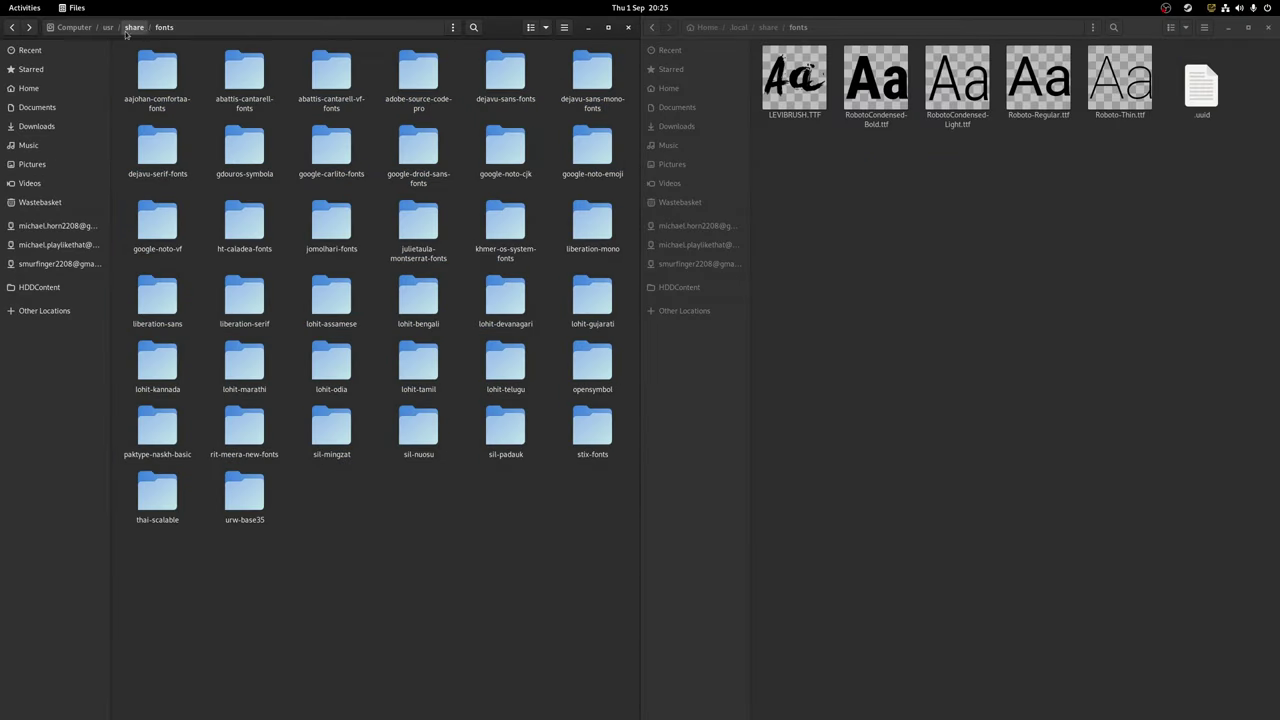
drag(876, 80, 938, 128)
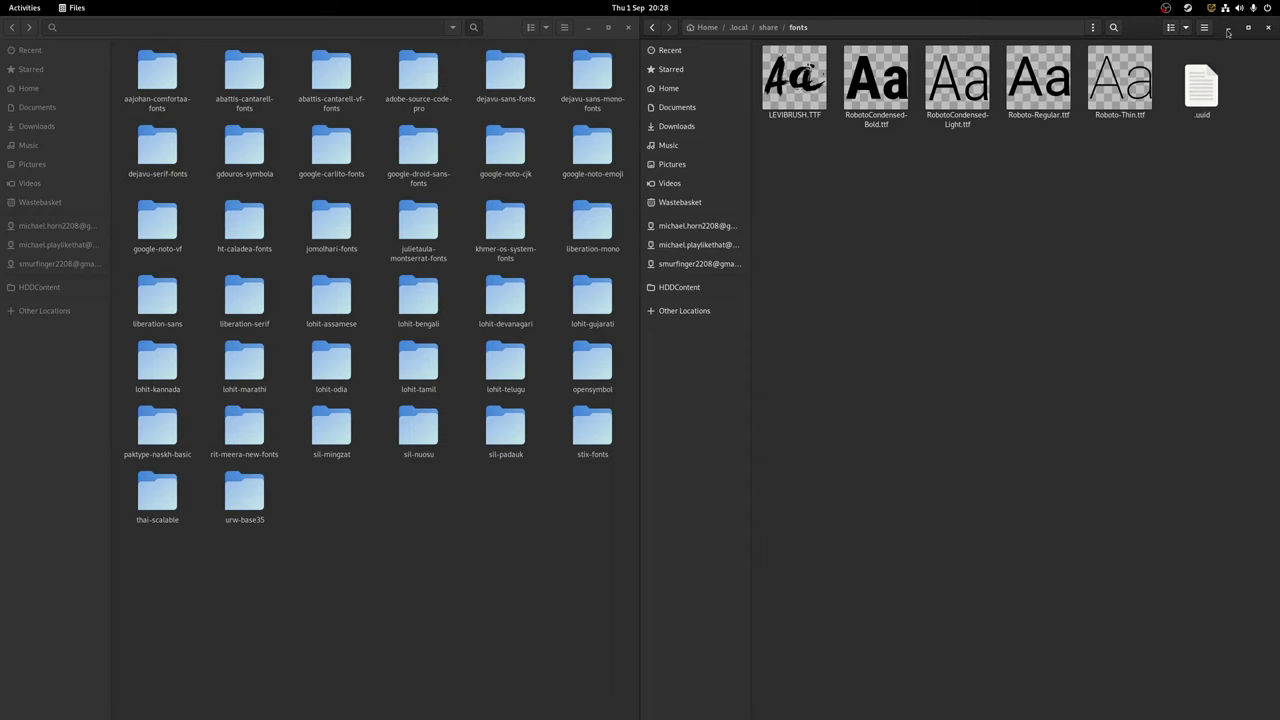